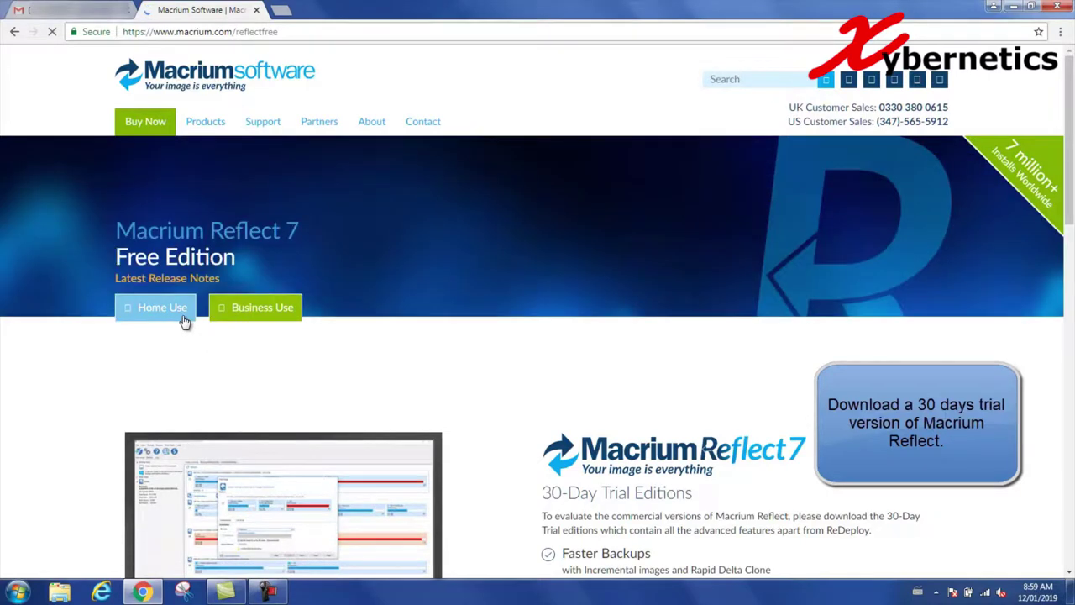
# - Register for the Macrium Reflect 7 Home Use download with the e-mail address, declining occasional news, and close the registration form
pyautogui.click(183, 318)
pyautogui.click(613, 238)
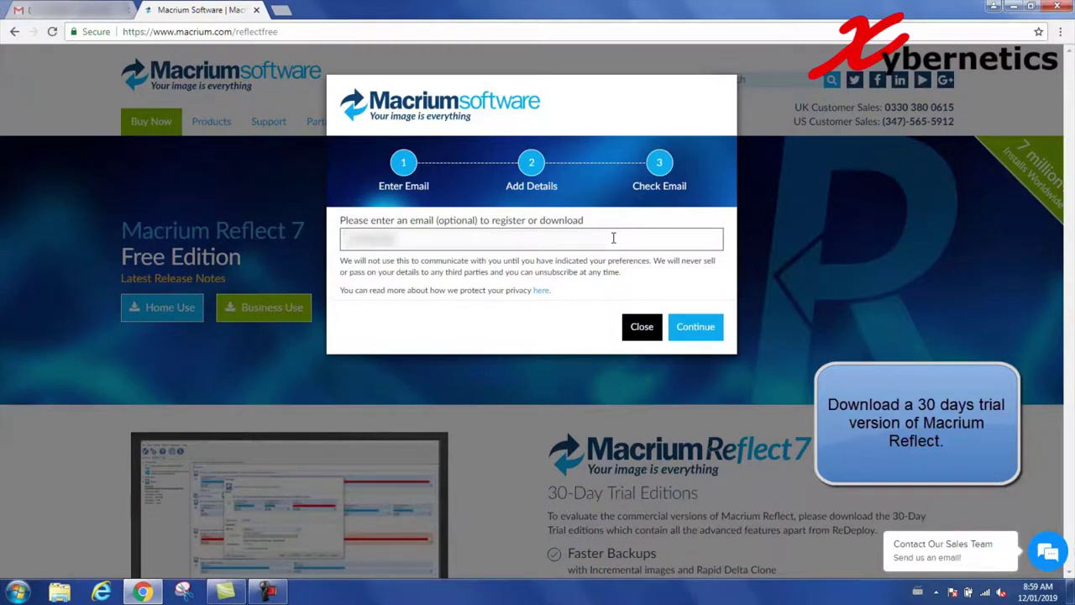
pyautogui.write('ail.coco')
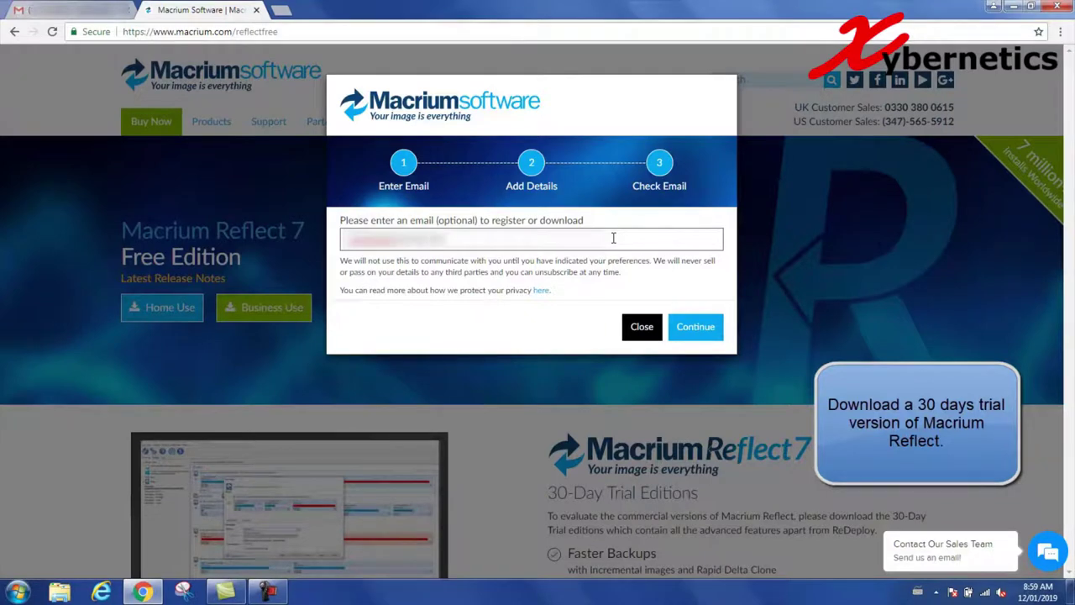
pyautogui.click(696, 336)
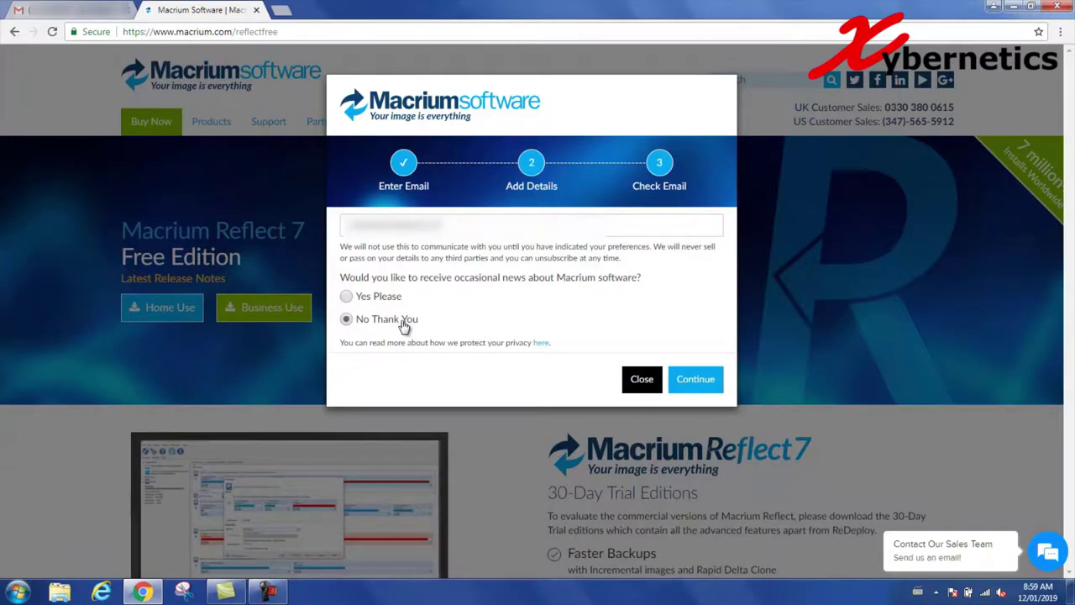
pyautogui.click(697, 379)
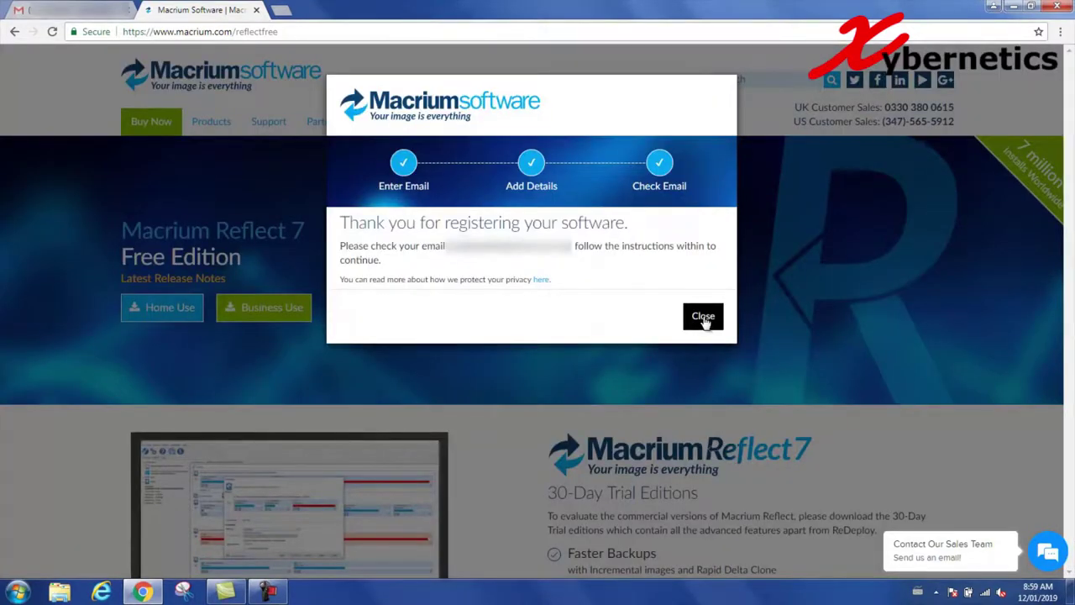
pyautogui.click(704, 319)
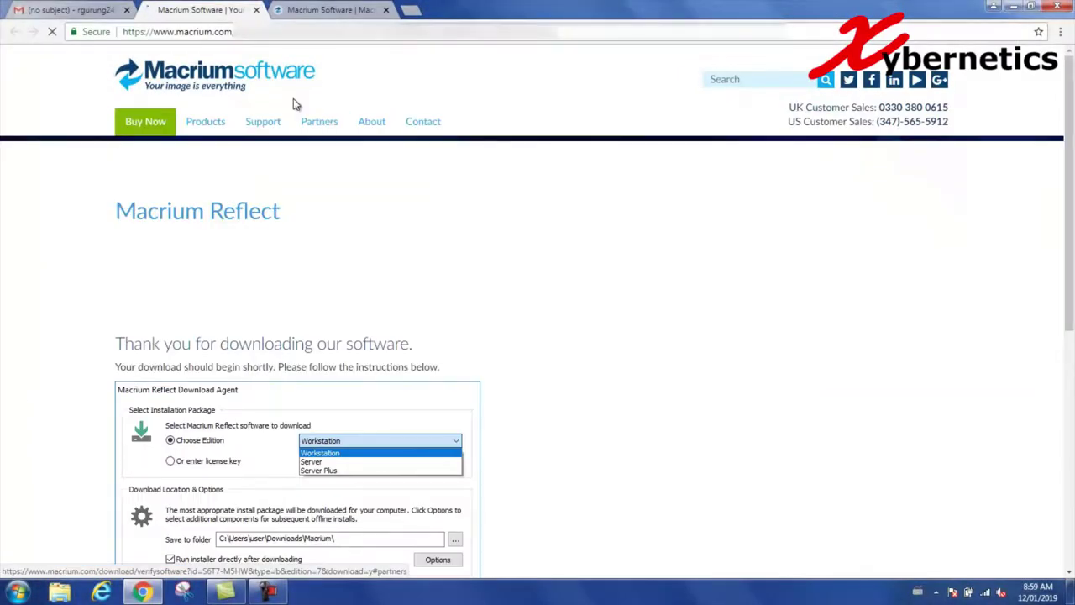
# - Download ReflectDLBT.exe from the registration link and run it, allowing it past the security warning
pyautogui.moveTo(369, 126)
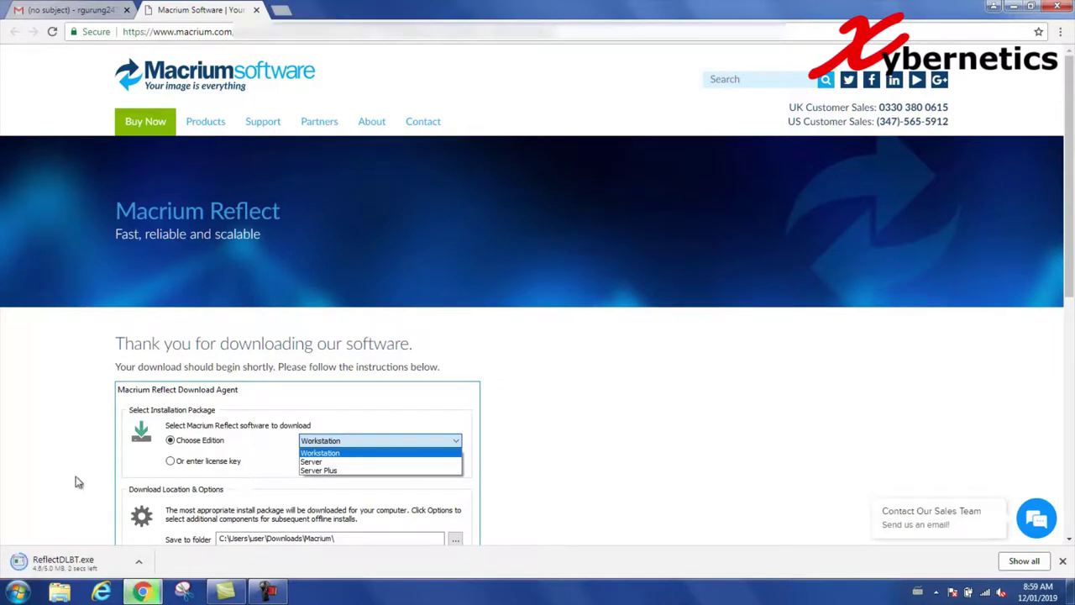
pyautogui.click(102, 568)
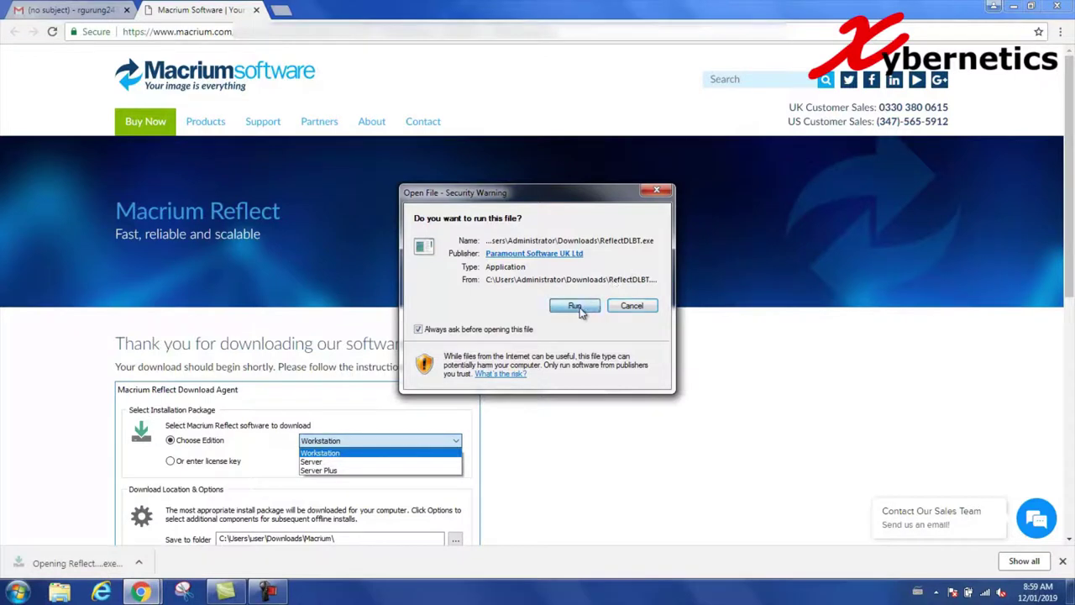
pyautogui.click(576, 306)
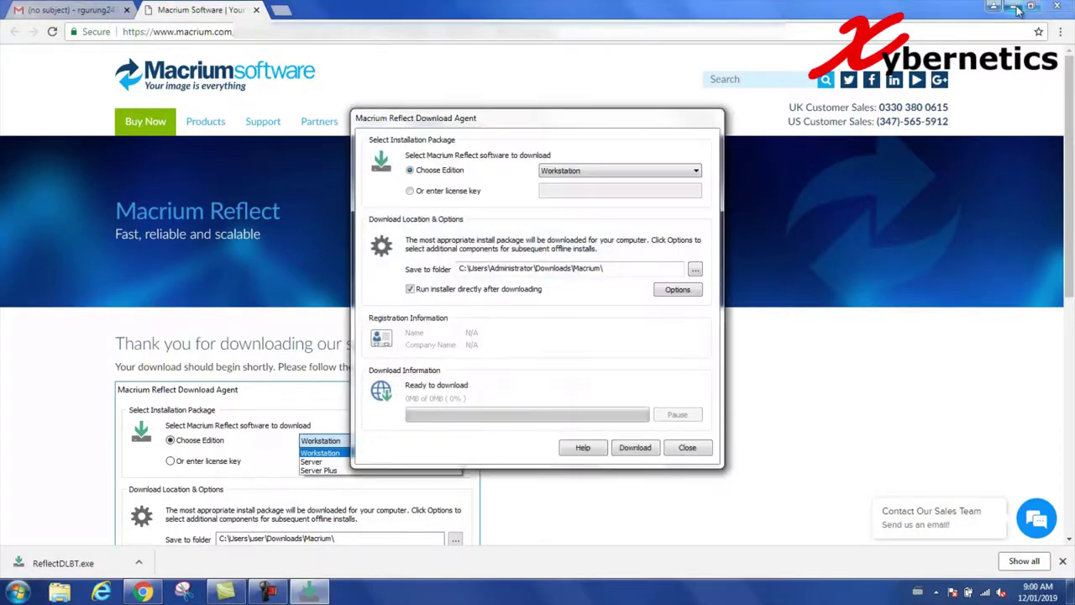
# - Copy the download agent's save folder path and download the Workstation edition installer
pyautogui.click(1015, 6)
pyautogui.doubleClick(506, 269)
pyautogui.rightClick(508, 272)
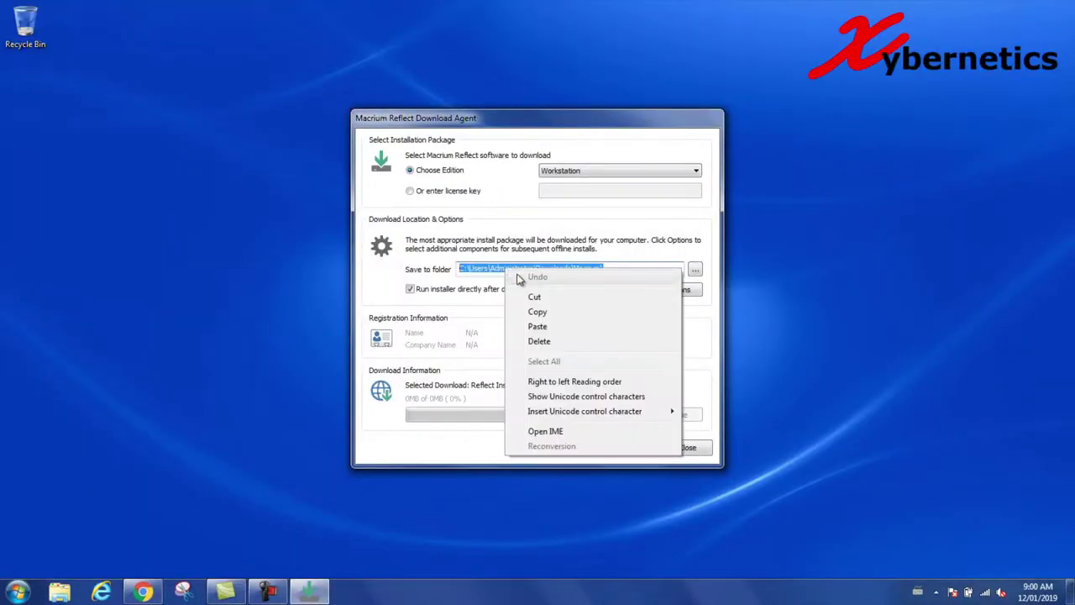
pyautogui.click(538, 312)
pyautogui.click(628, 445)
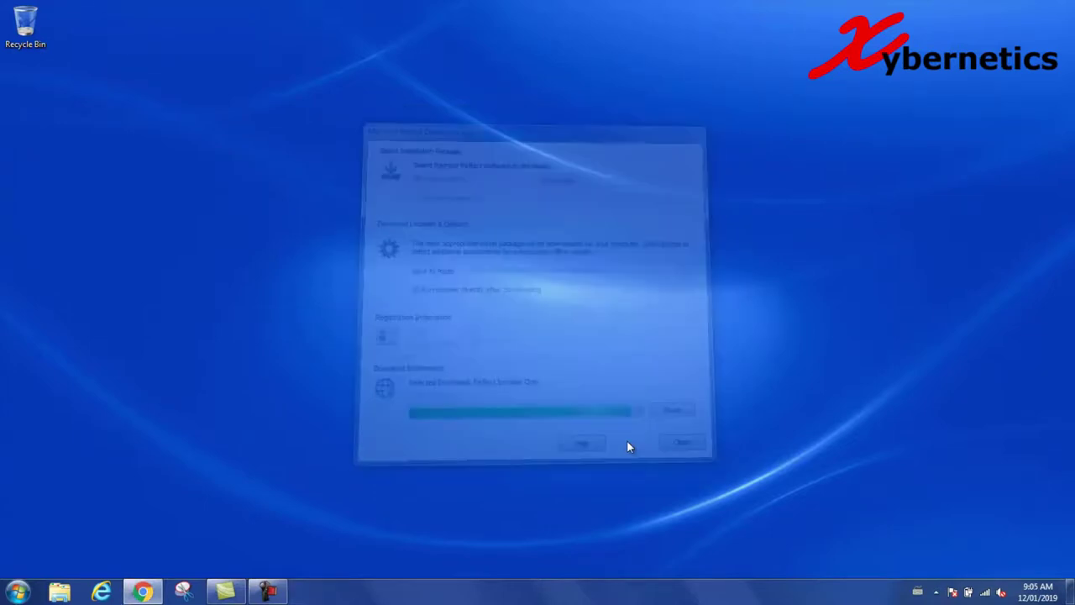
# - Start the Reflect setup wizard, accept the license agreement and continue with the 30 day trial
pyautogui.click(628, 380)
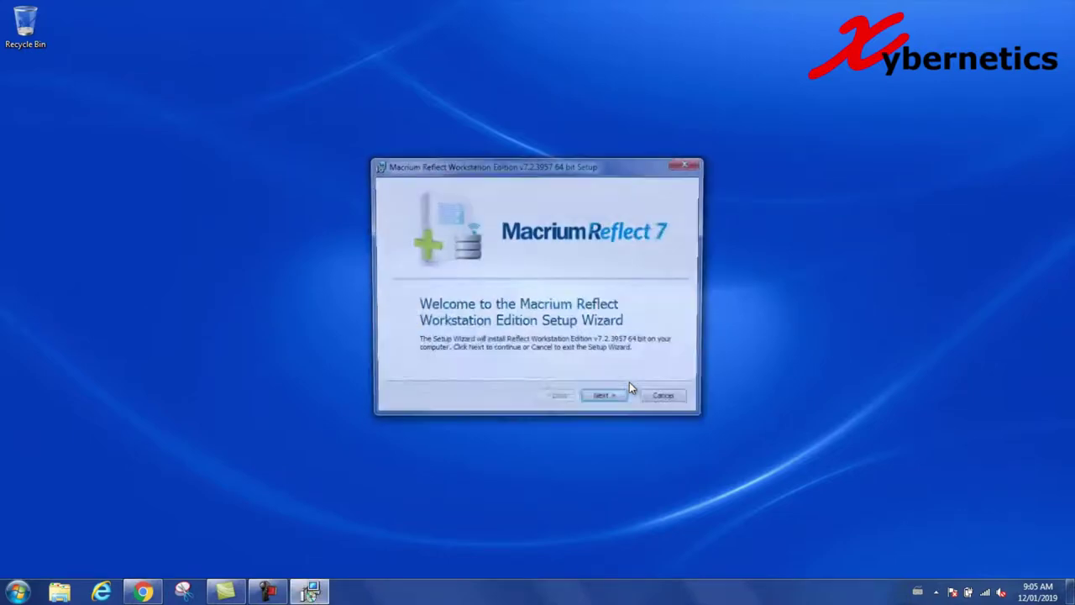
pyautogui.click(613, 400)
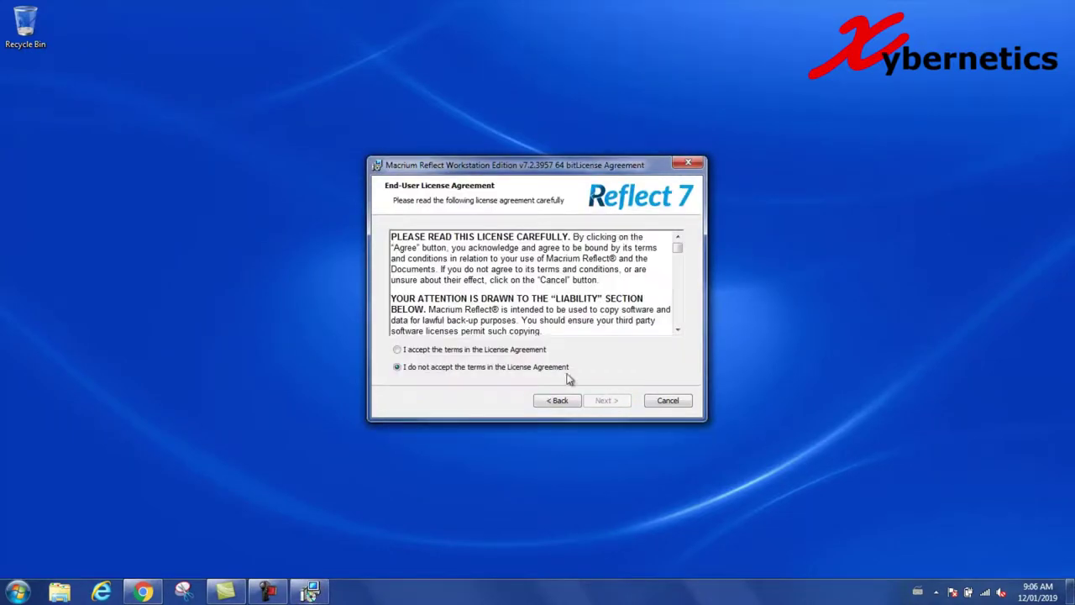
pyautogui.click(531, 351)
pyautogui.click(606, 402)
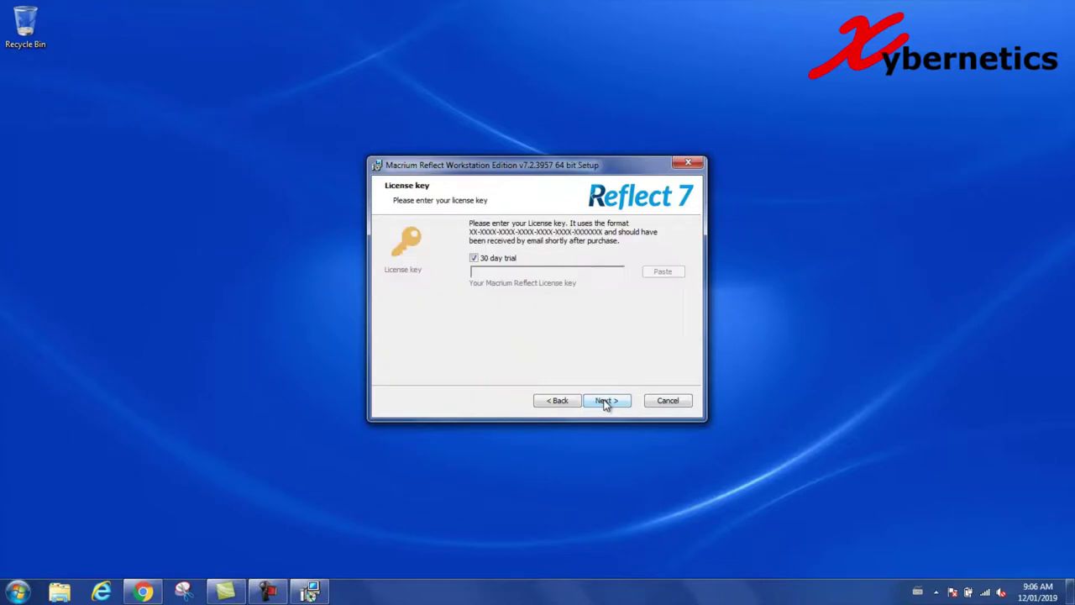
pyautogui.click(607, 400)
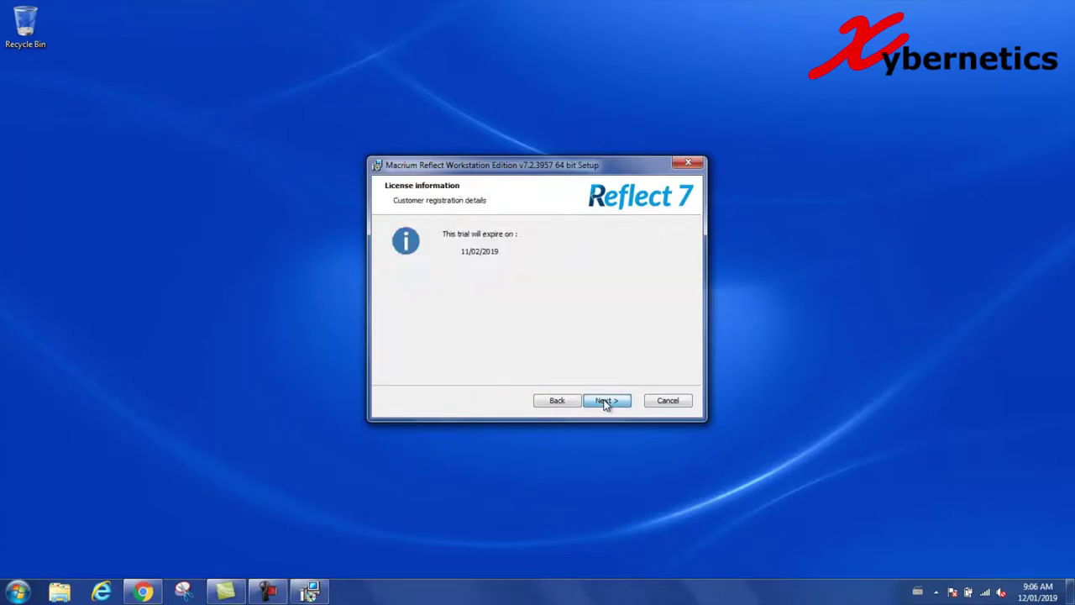
pyautogui.click(605, 401)
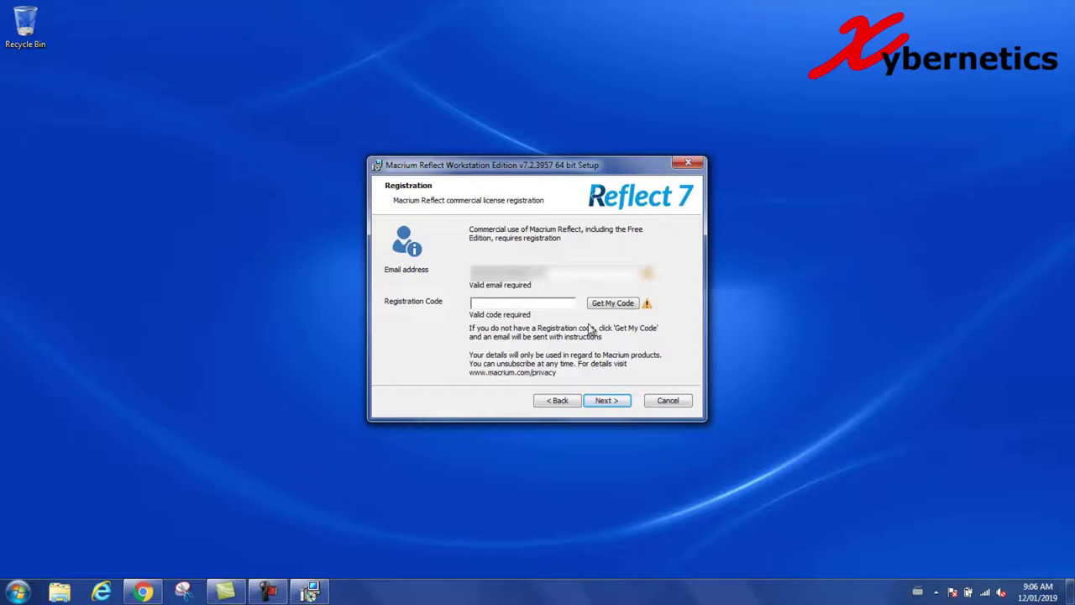
# - Request a registration code for the e-mail address and paste the code into the Registration Code field
pyautogui.click(613, 304)
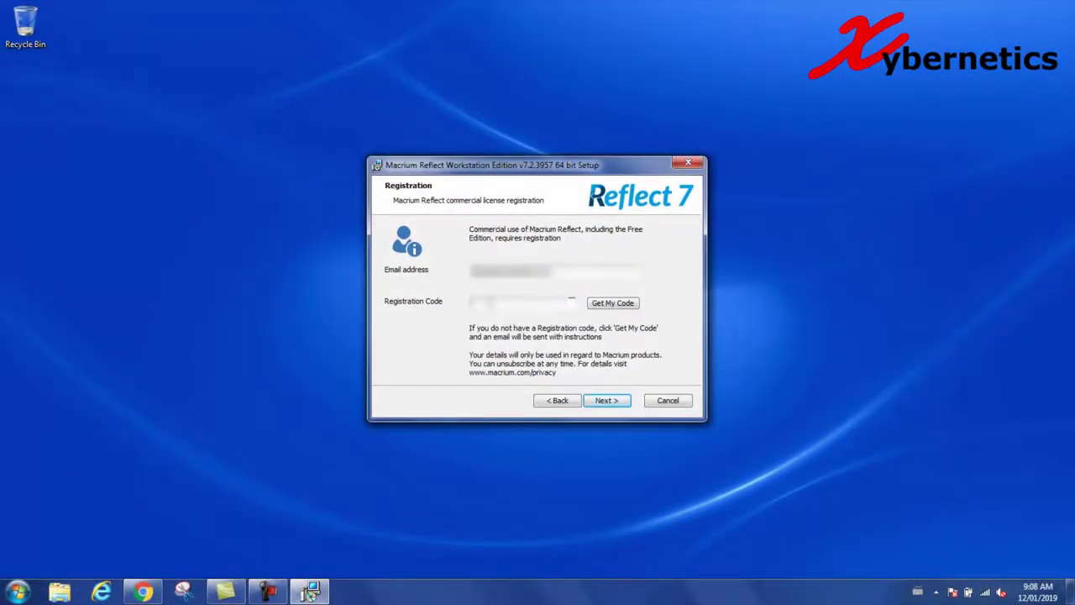
pyautogui.hotkey('ctrl', 'v')
pyautogui.click(608, 402)
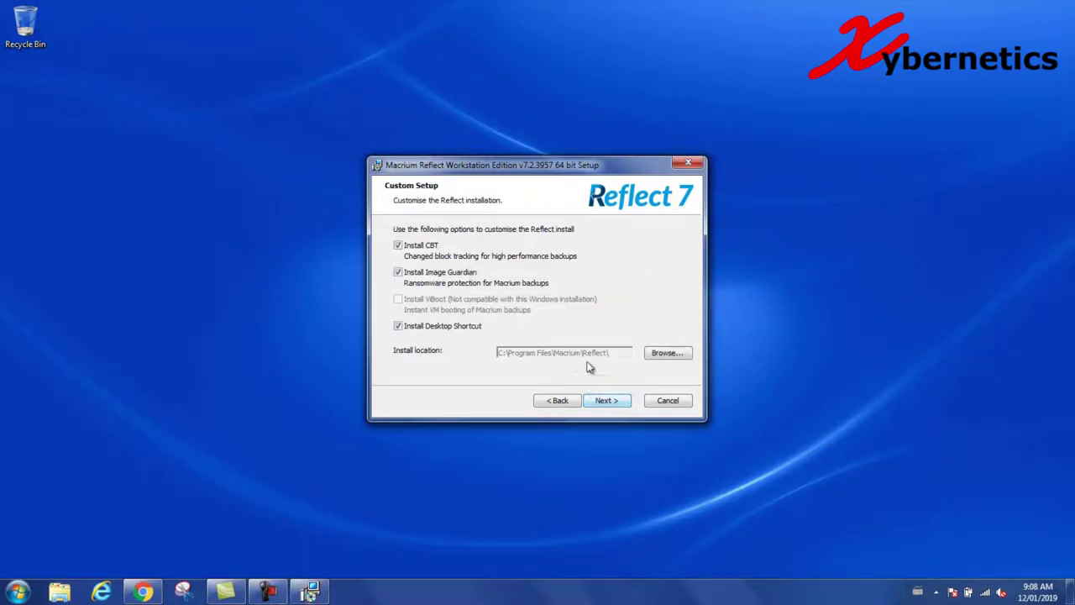
# - Install Reflect to C:\Program Files\Macrium\Reflect\ with CBT, Image Guardian and a desktop shortcut, then finish setup without restarting the system
pyautogui.click(663, 353)
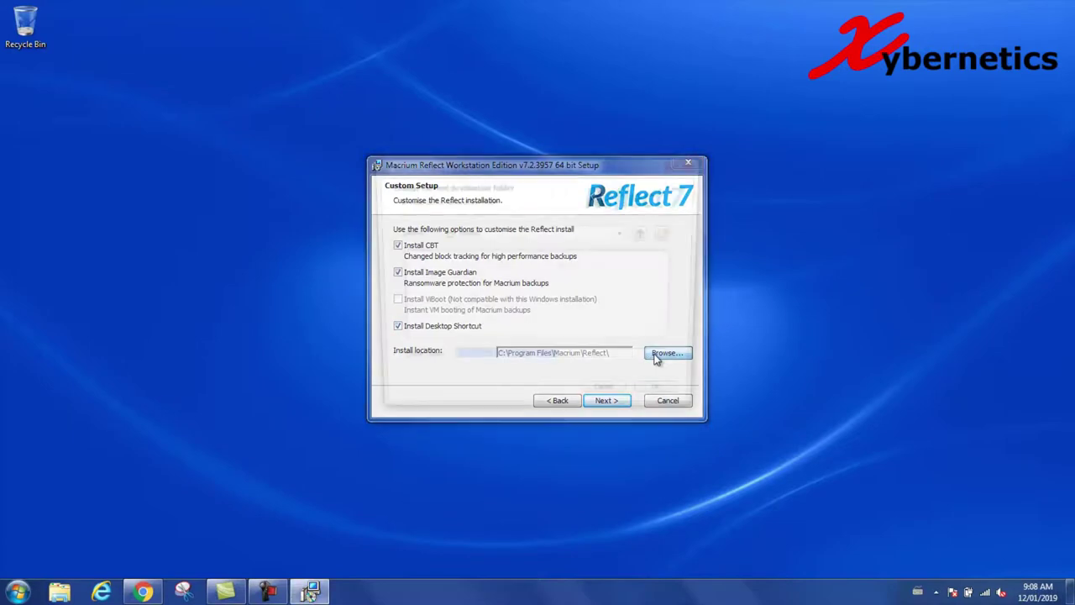
pyautogui.click(624, 400)
pyautogui.click(616, 400)
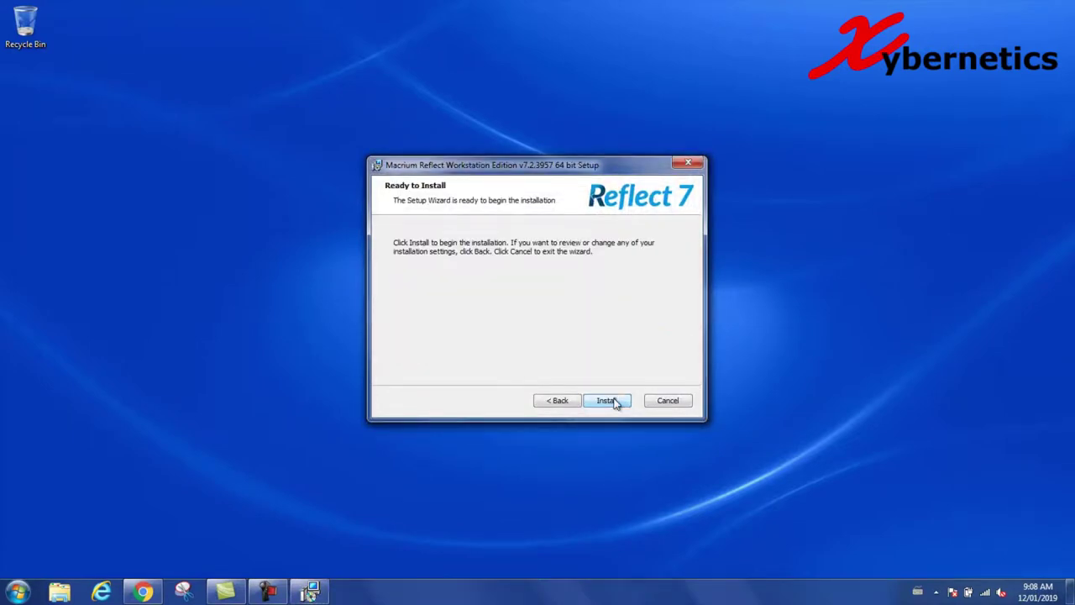
pyautogui.click(616, 402)
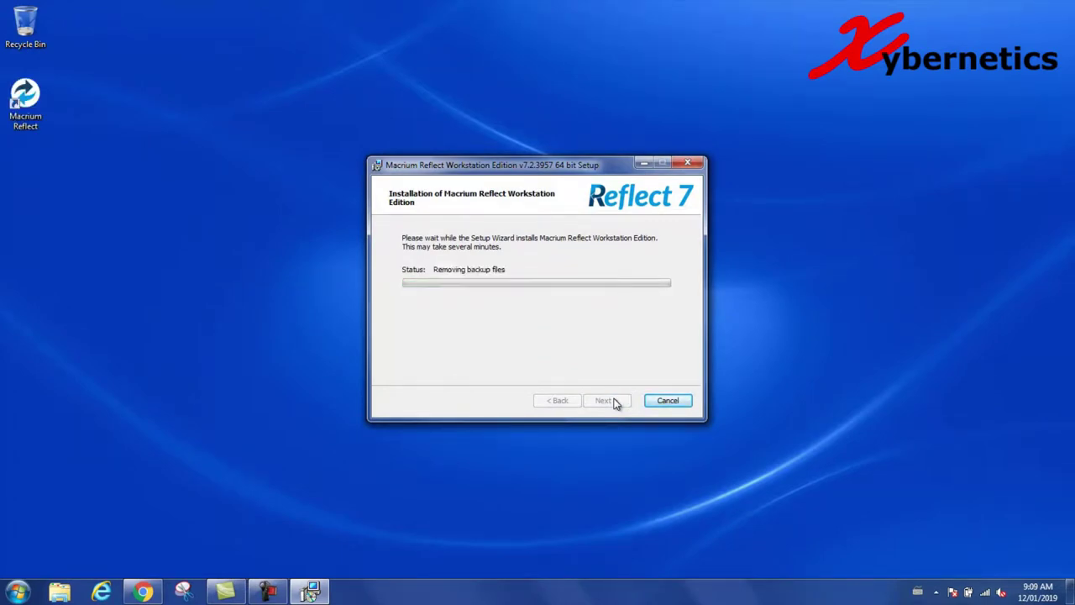
pyautogui.click(612, 402)
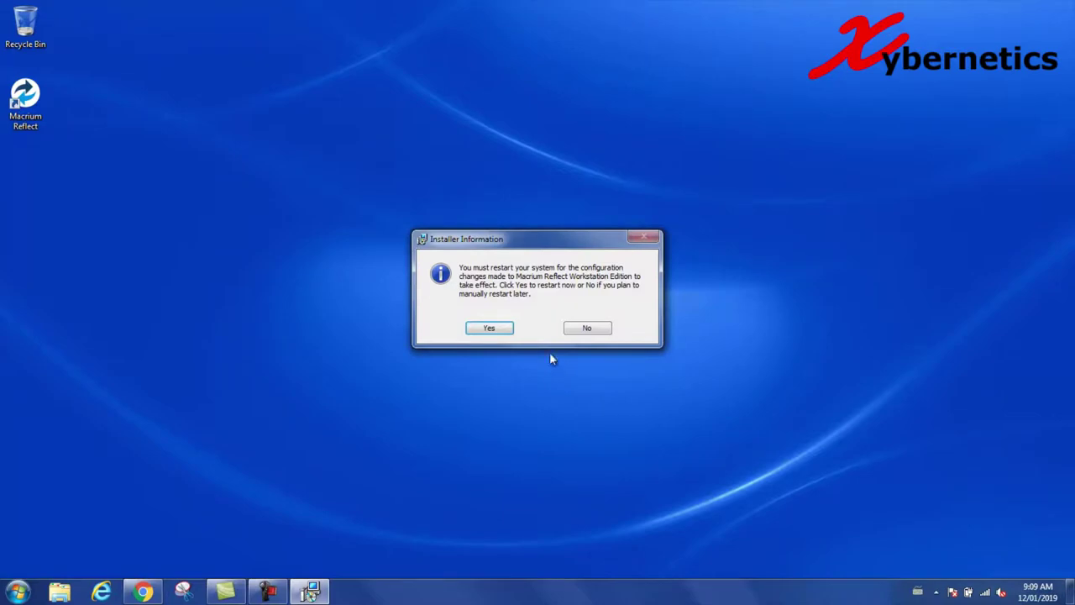
pyautogui.click(586, 328)
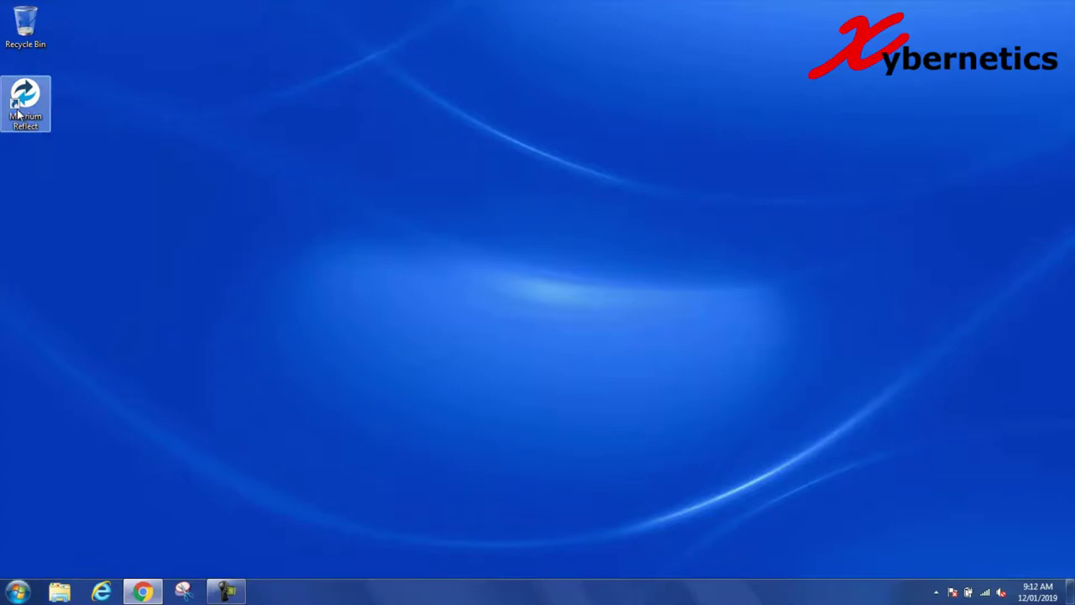
# - Open Macrium Reflect, exclude the TOSHIBA EXT disk from the selection and start imaging MBR Disk 1
pyautogui.doubleClick(17, 114)
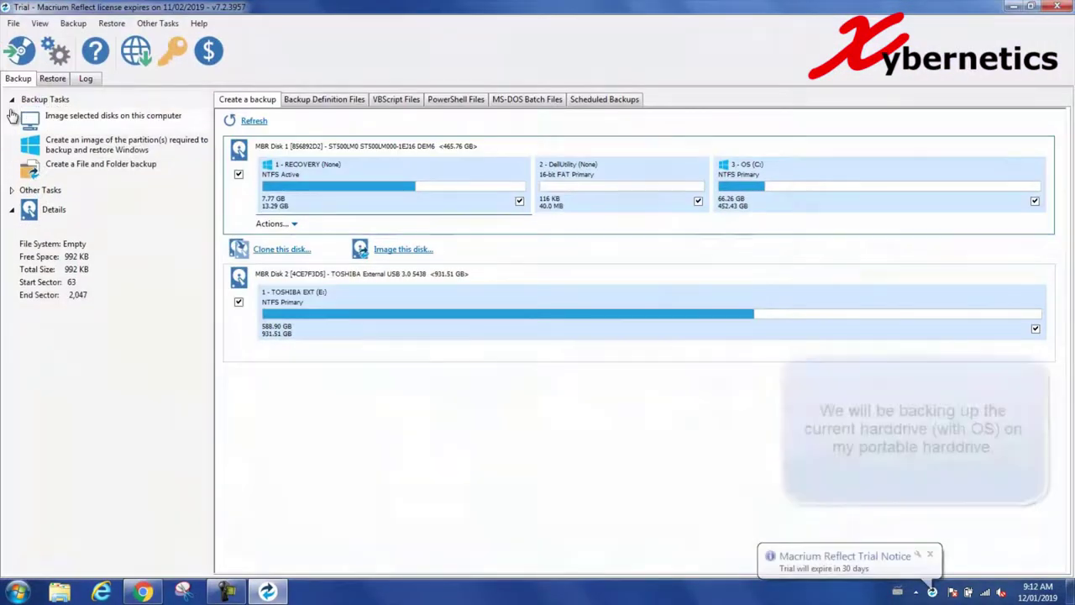
pyautogui.click(240, 302)
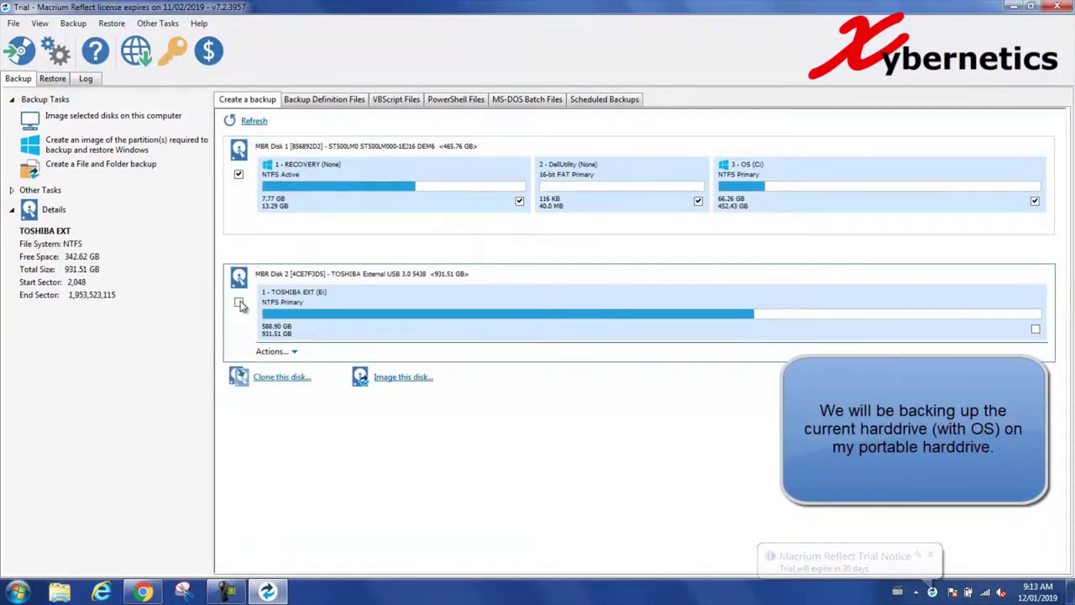
pyautogui.click(249, 199)
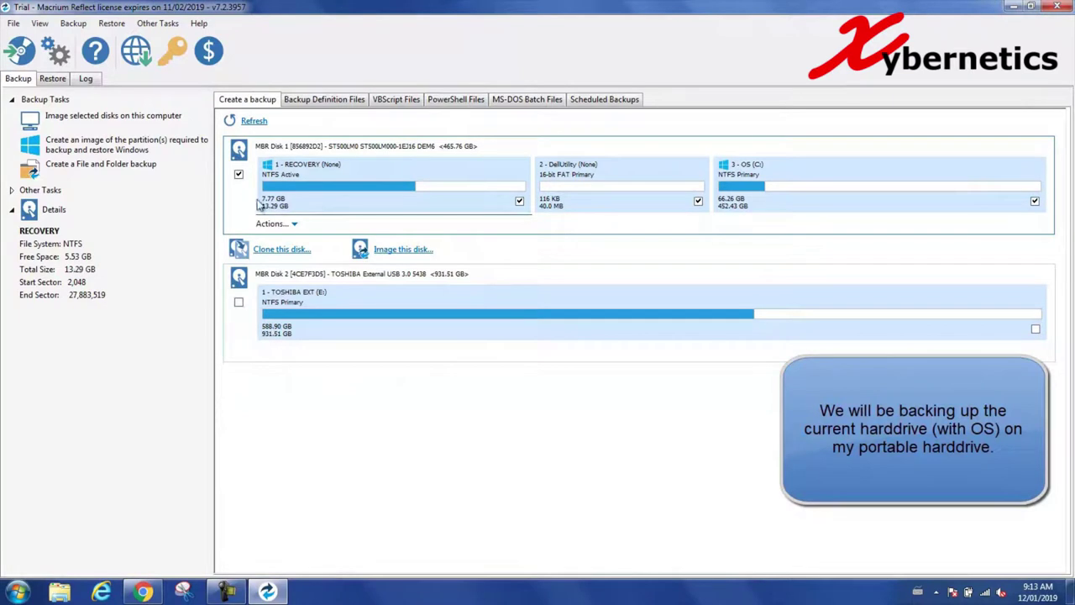
pyautogui.click(422, 252)
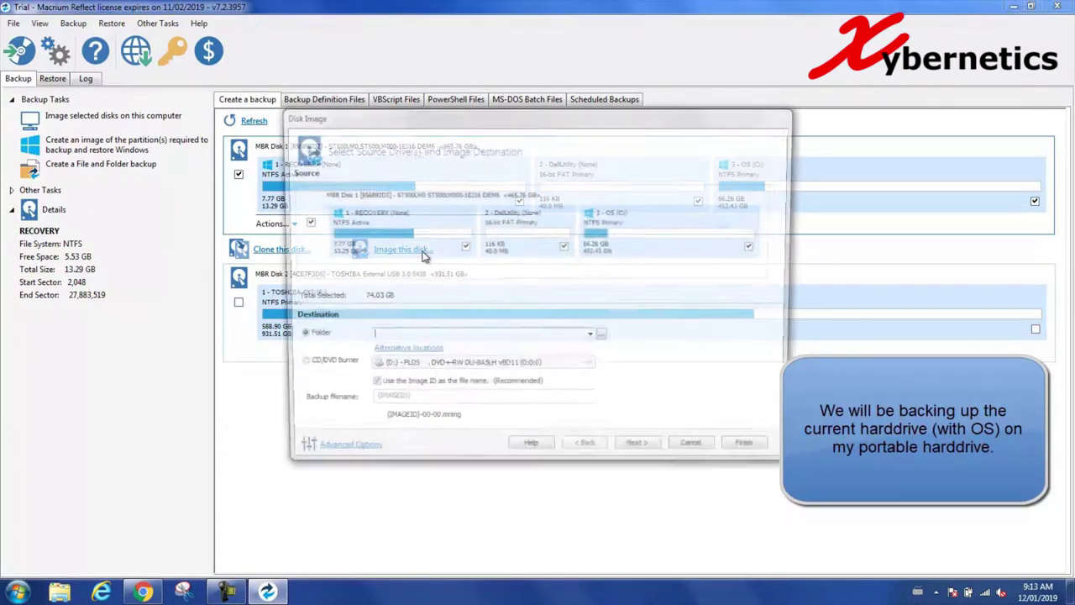
# - Set the image destination to E:\ABC on the TOSHIBA EXT drive and create that folder
pyautogui.click(606, 334)
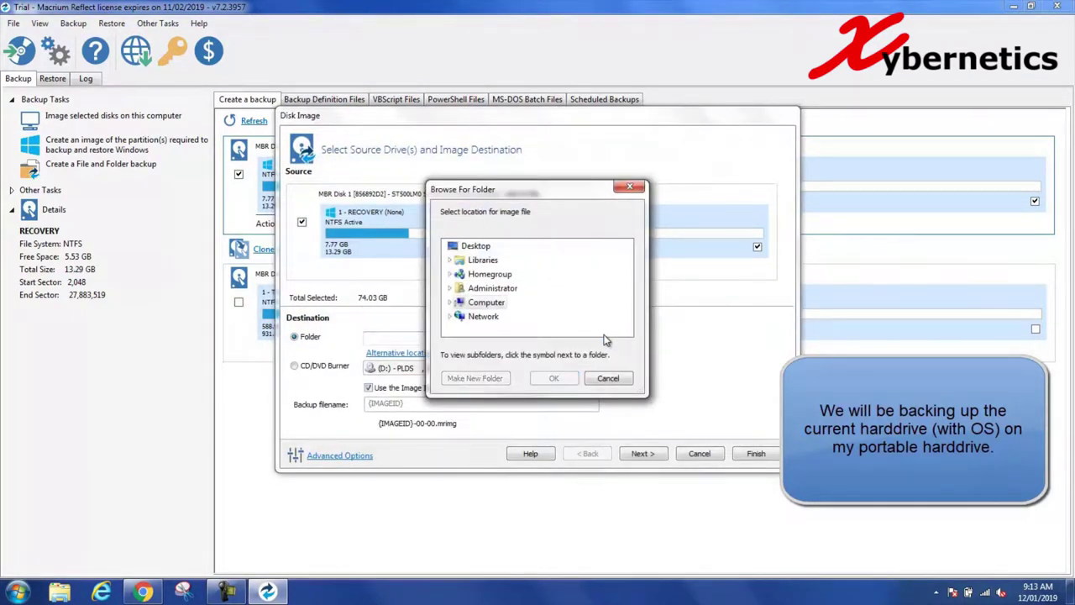
pyautogui.doubleClick(485, 302)
pyautogui.scroll(-1, 631, 319)
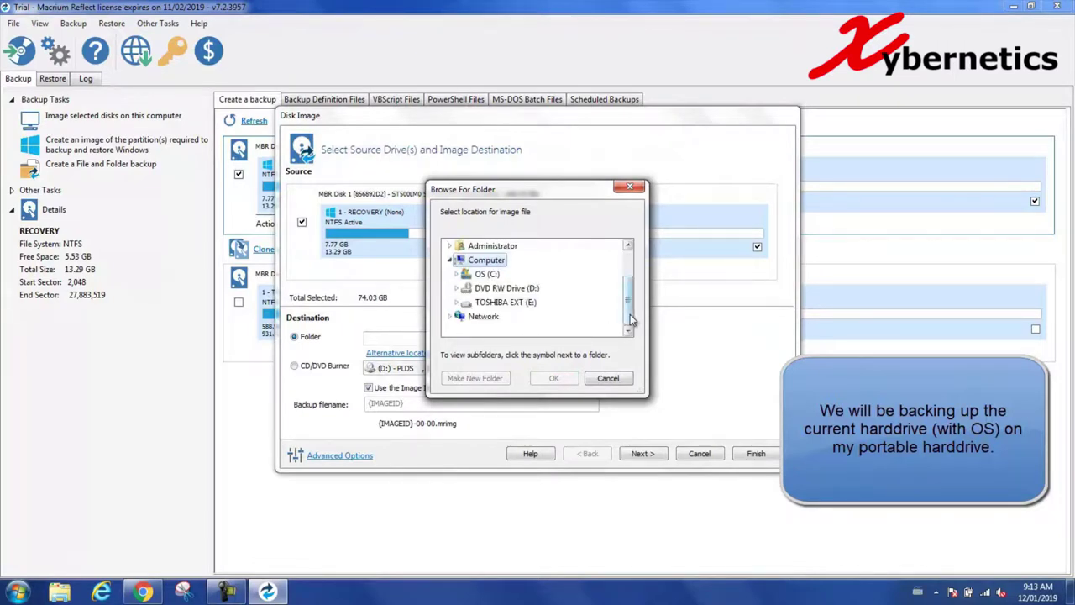
pyautogui.click(457, 302)
pyautogui.click(504, 245)
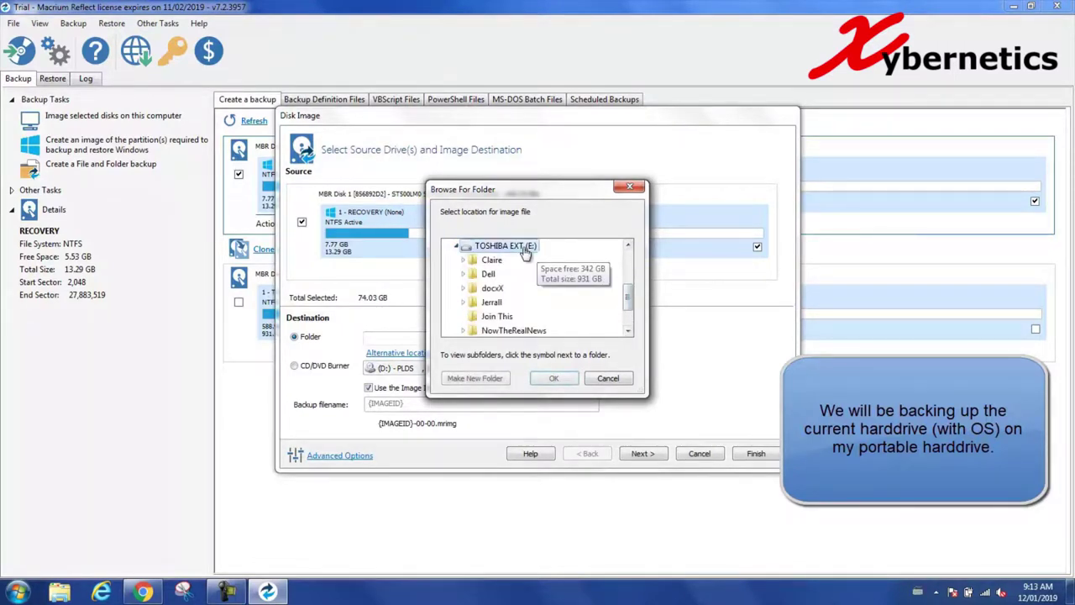
pyautogui.click(554, 378)
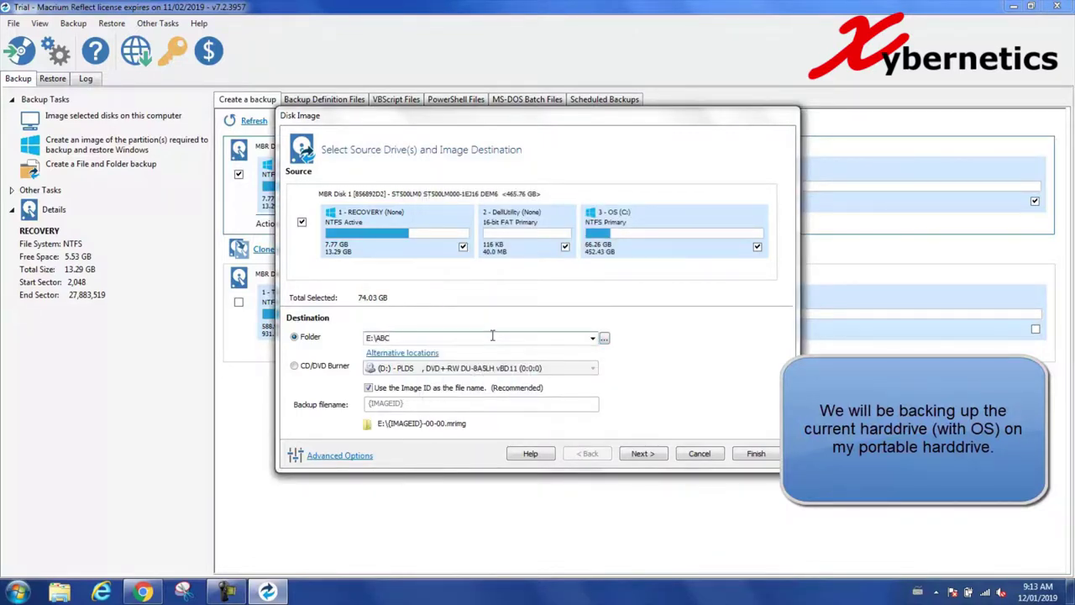
pyautogui.click(660, 454)
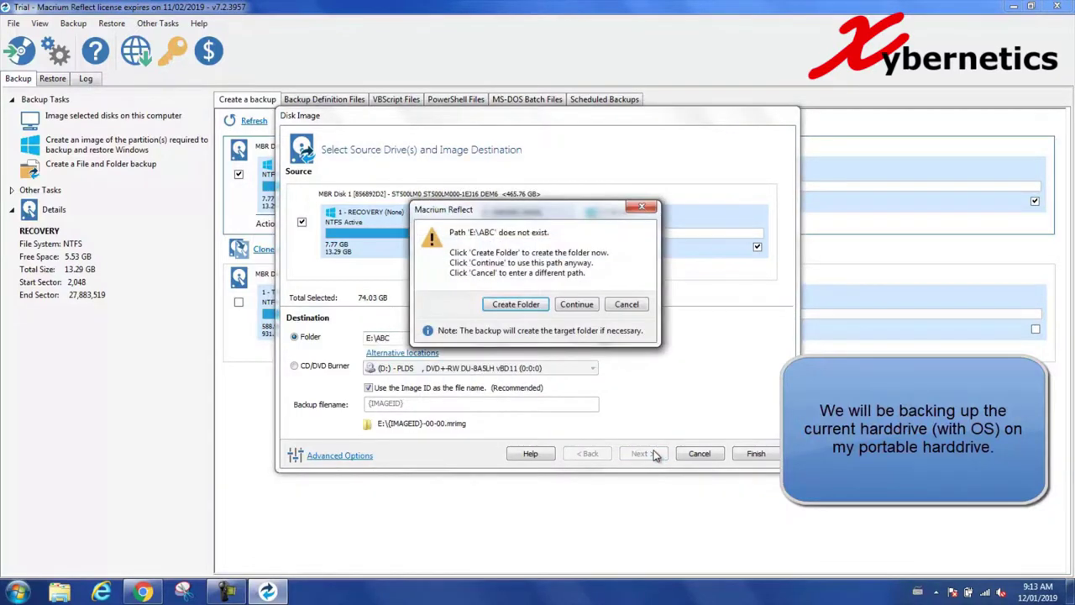
pyautogui.click(529, 308)
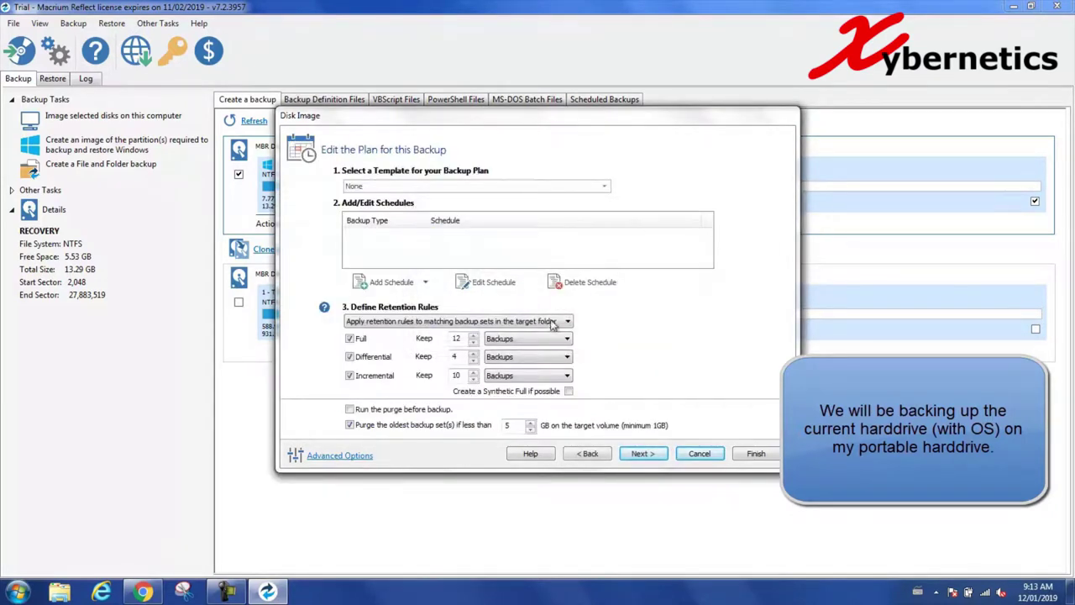
# - Accept the default backup plan, save the backup definition as My Backup and run the backup immediately
pyautogui.click(643, 453)
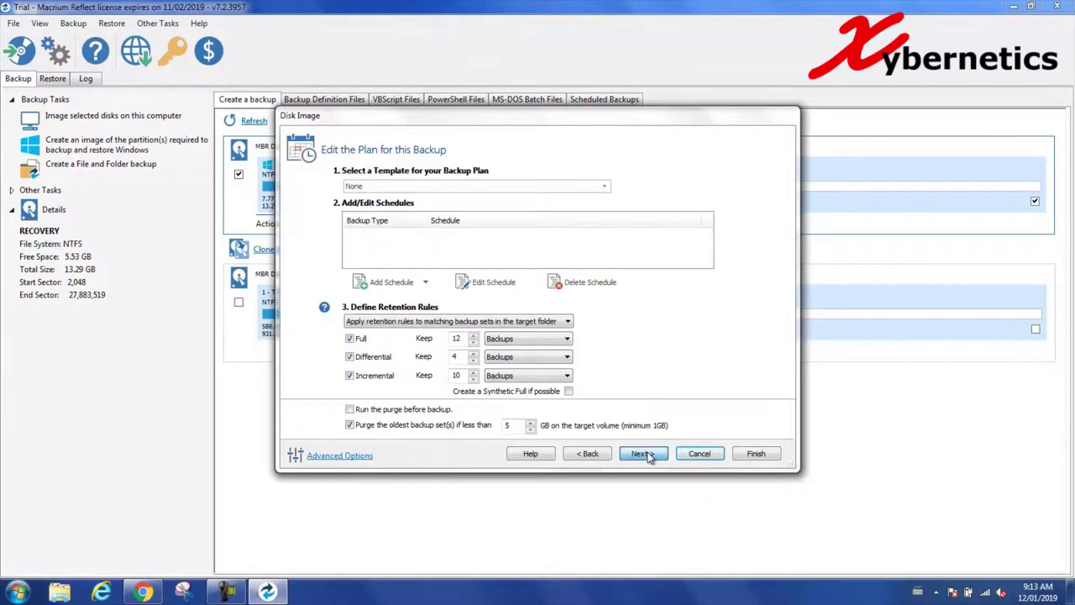
pyautogui.click(744, 454)
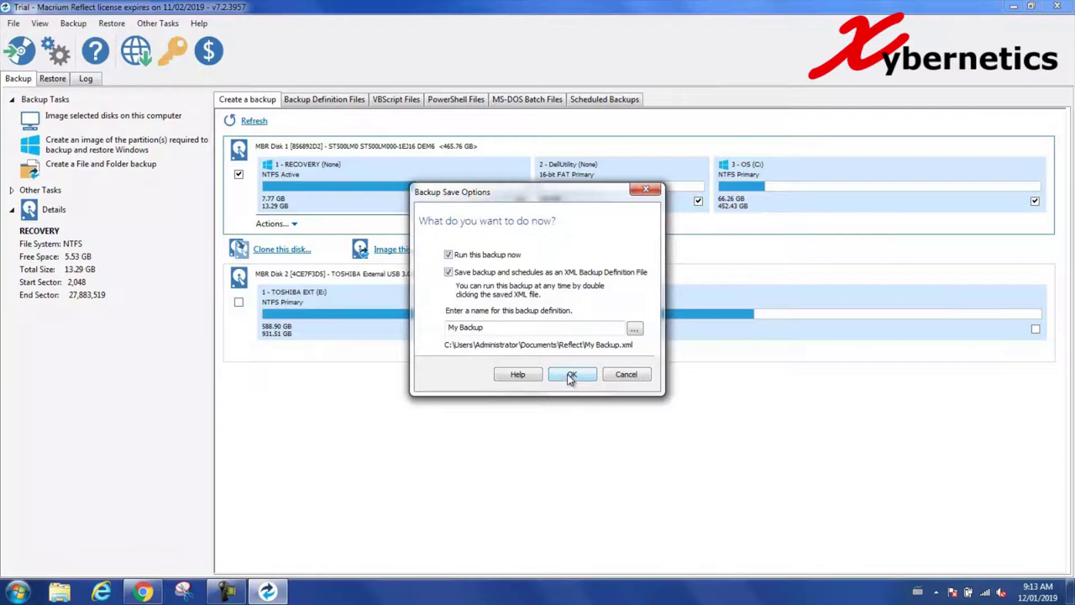
pyautogui.click(571, 375)
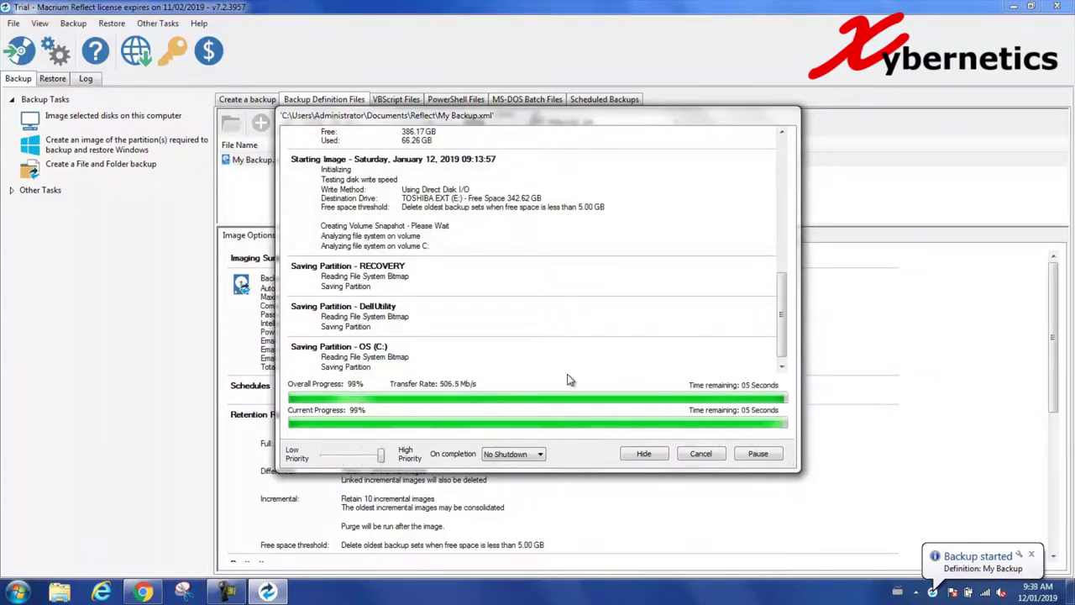
# - Acknowledge the completed image and close the My Backup progress window
pyautogui.click(628, 300)
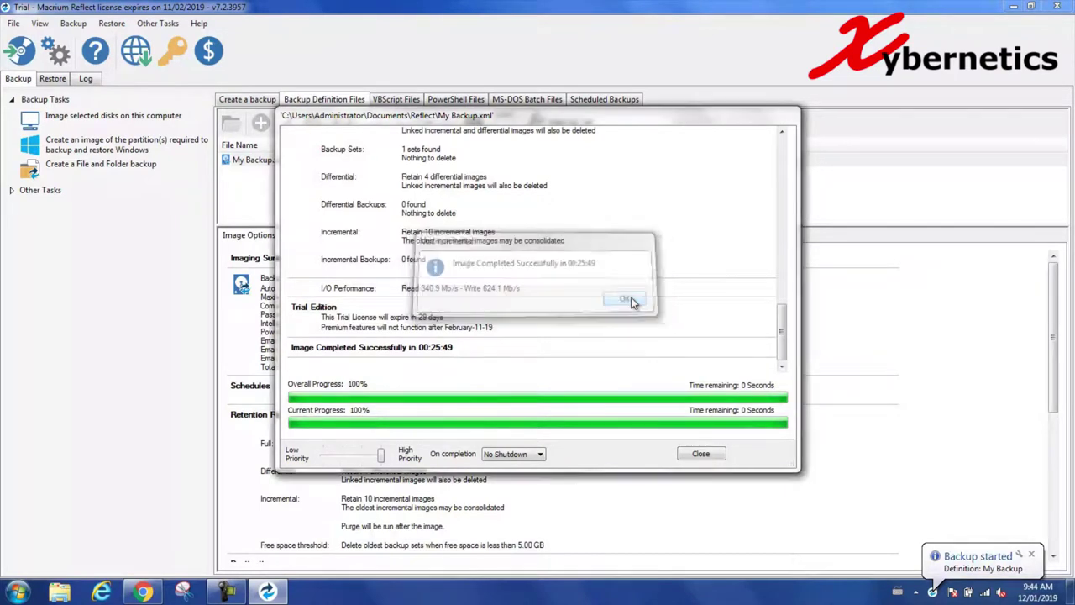
pyautogui.click(700, 455)
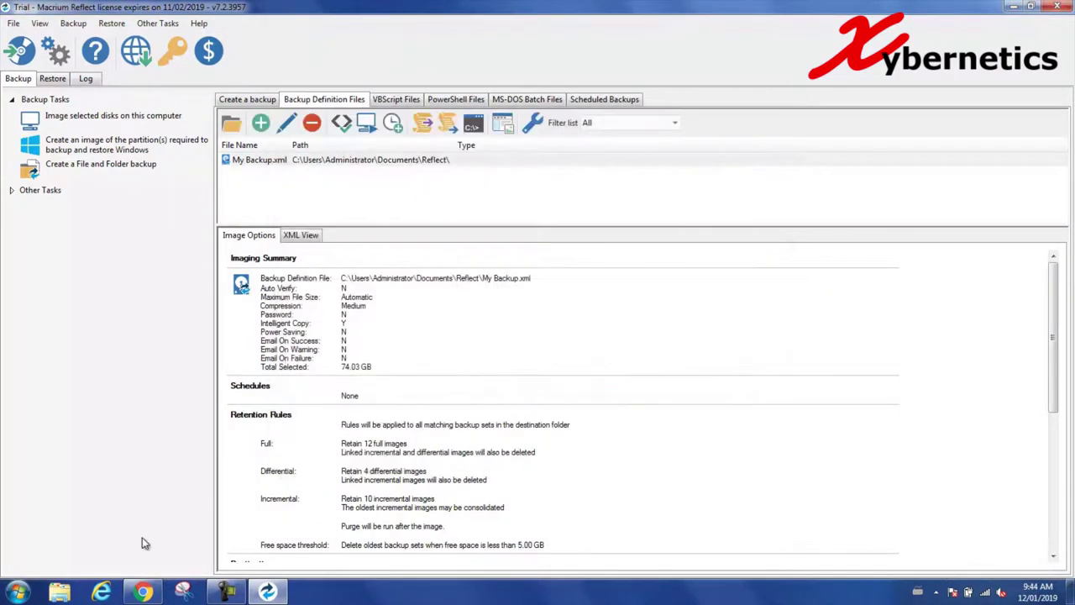
# - Examine the backup image file in the ABC folder on TOSHIBA EXT (E:) using Windows Explorer, and close both Explorer and Macrium Reflect
pyautogui.click(59, 592)
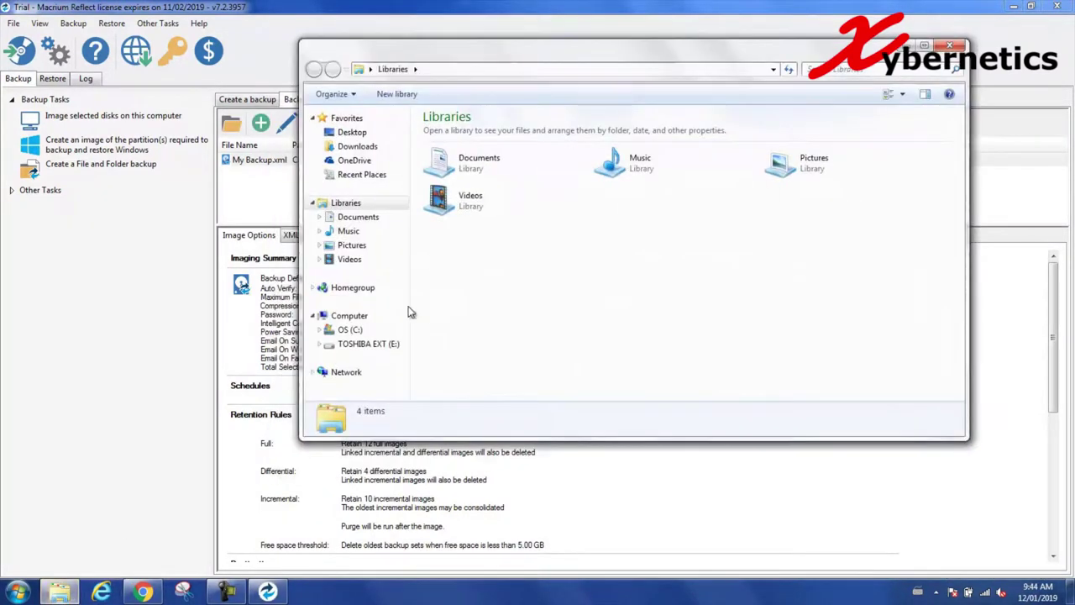
pyautogui.click(379, 344)
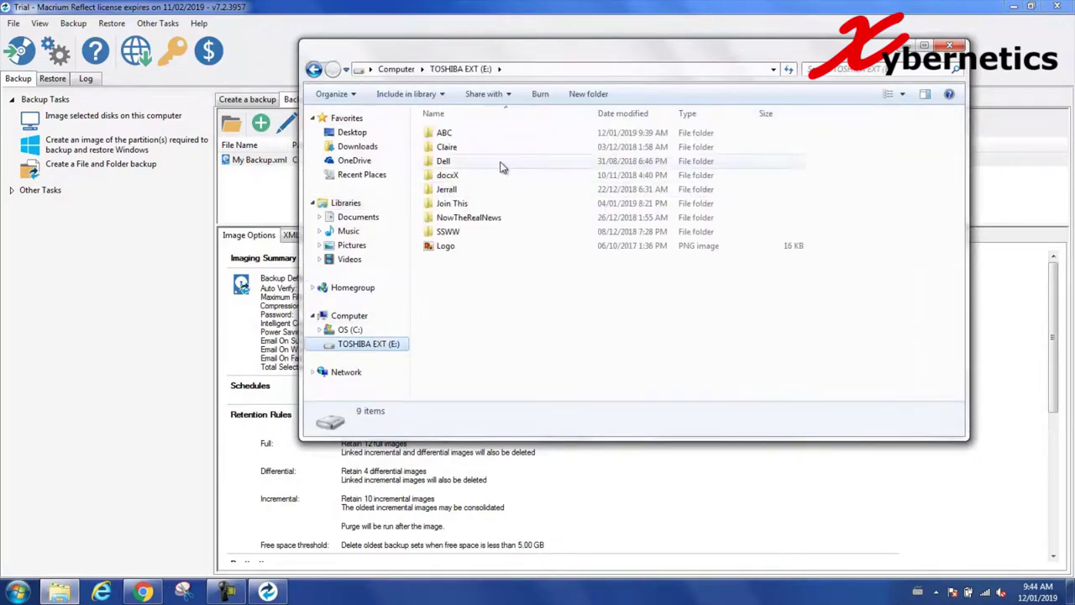
pyautogui.doubleClick(465, 133)
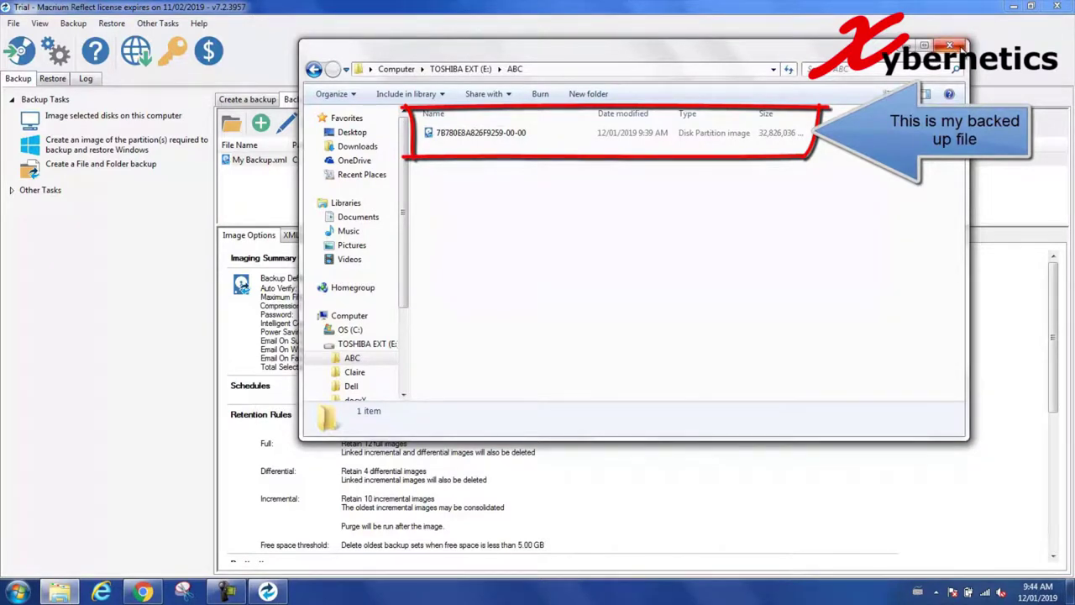
pyautogui.click(950, 45)
pyautogui.click(1059, 6)
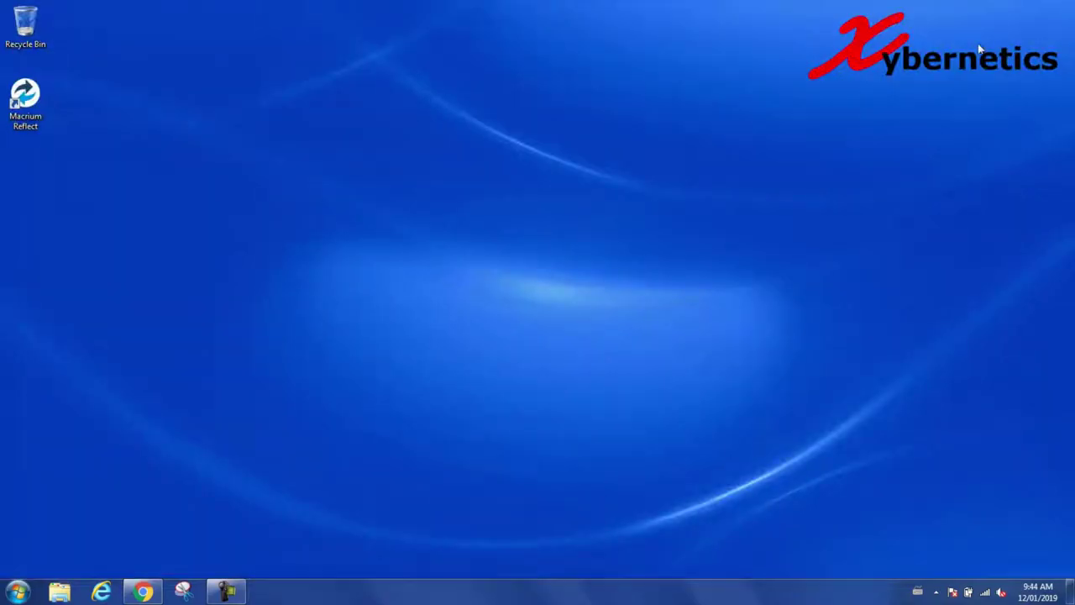